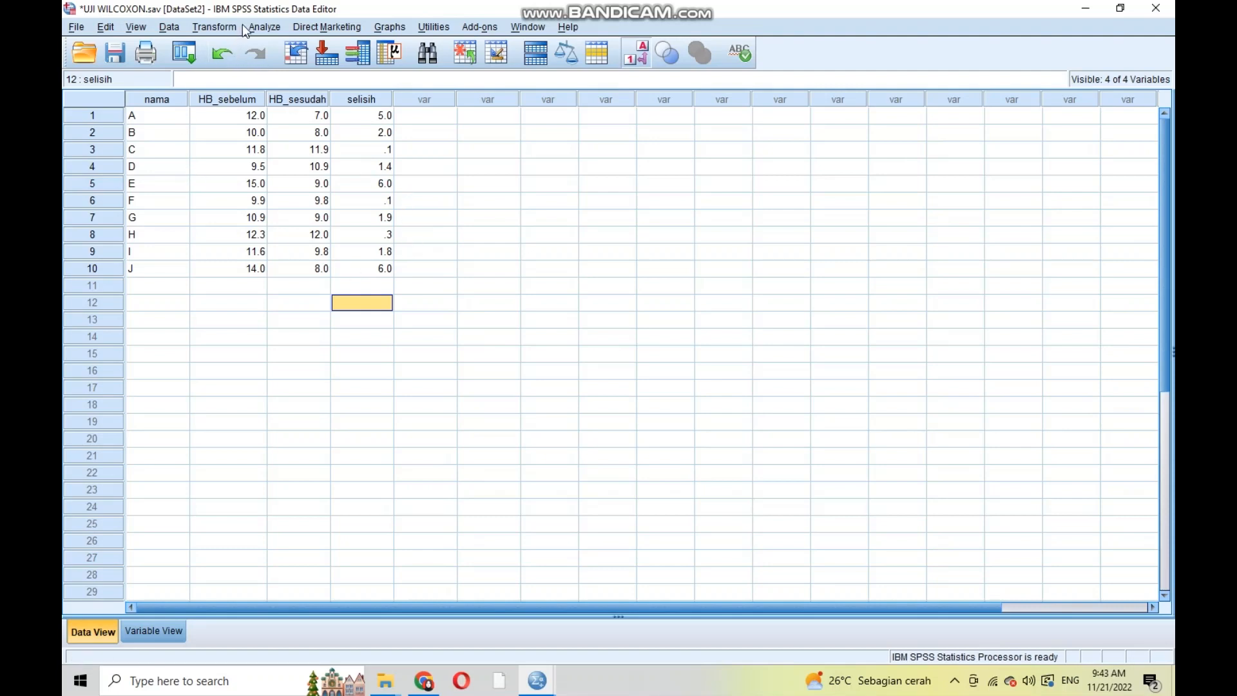
# Set up a fresh Explore analysis with Kadar Hb sebelum, Kadar Hb sesudah and selisih kadar Hb as the dependent variables.
pyautogui.click(274, 30)
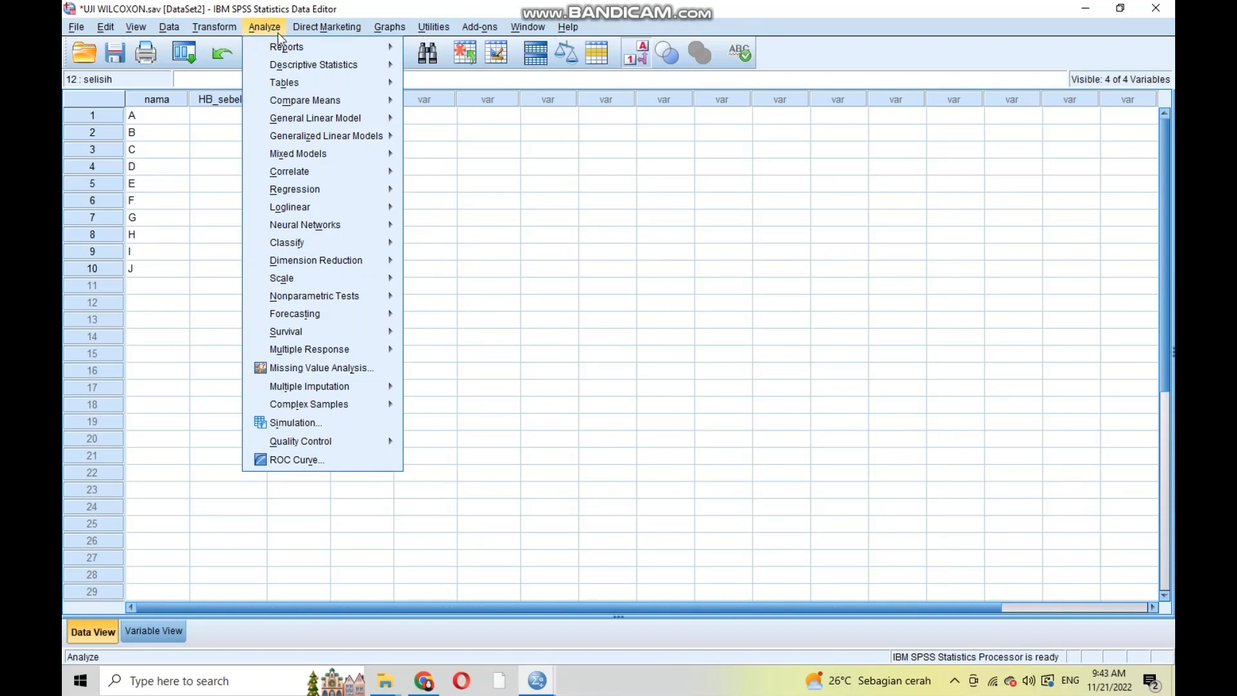
pyautogui.moveTo(313, 65)
pyautogui.moveTo(274, 89)
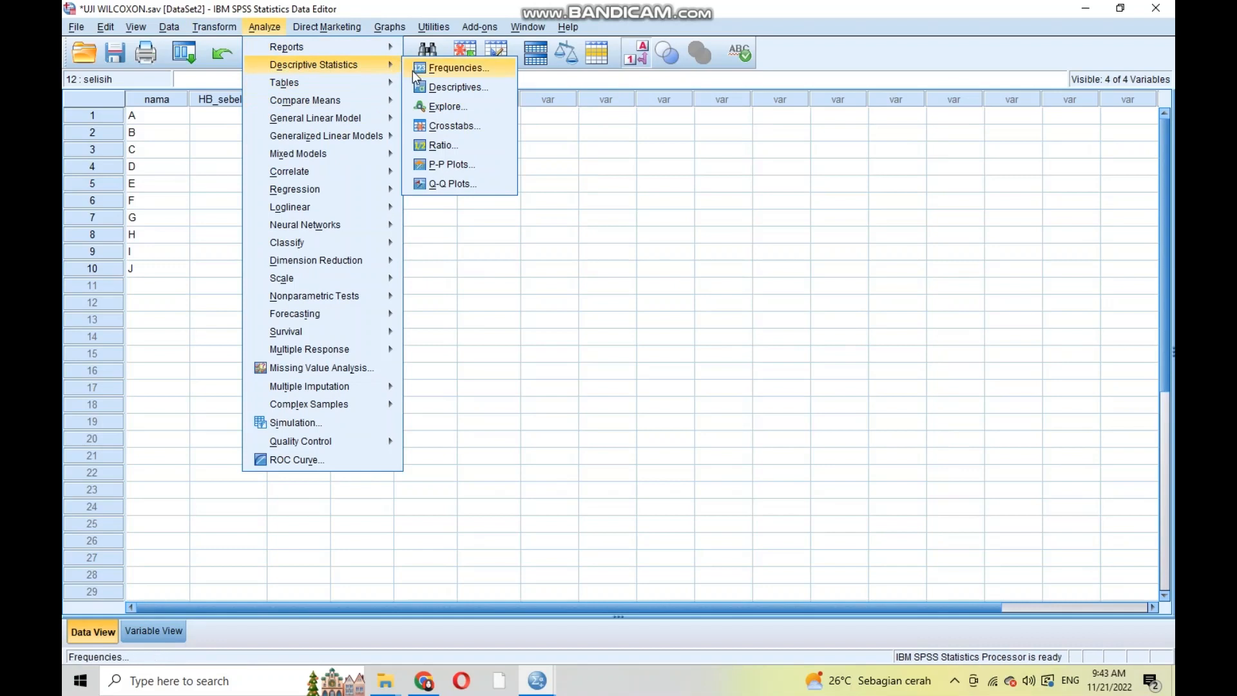
pyautogui.click(438, 108)
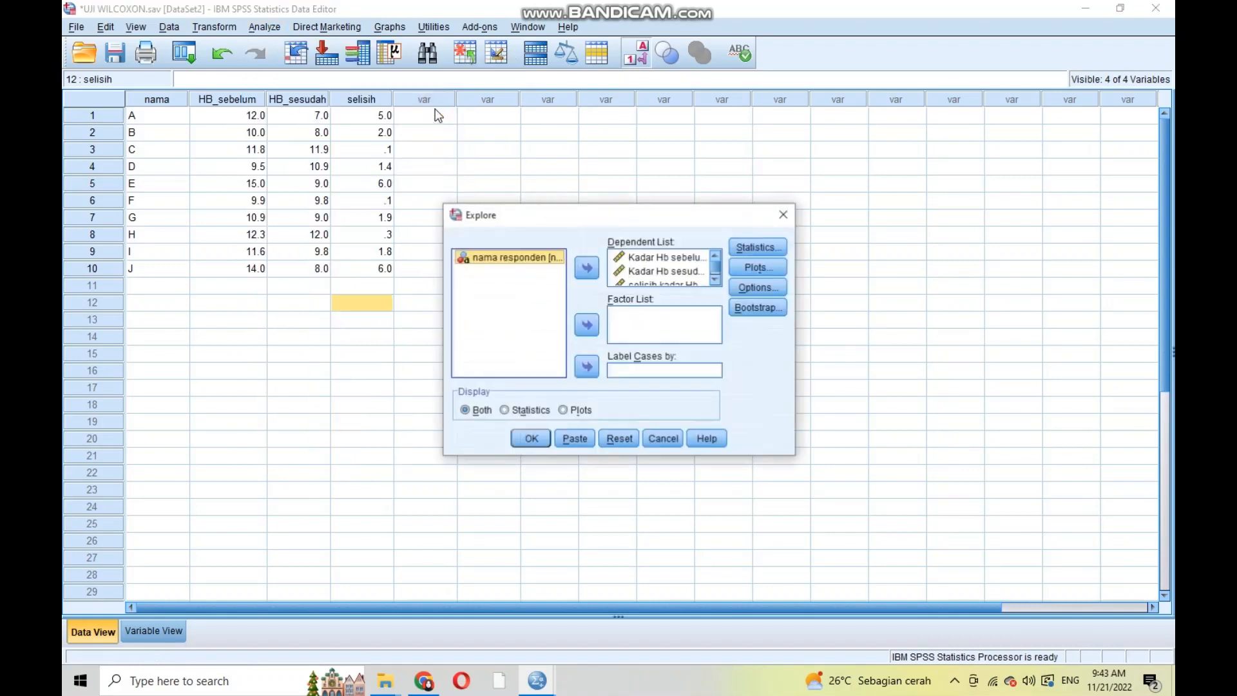
pyautogui.click(629, 442)
pyautogui.click(505, 271)
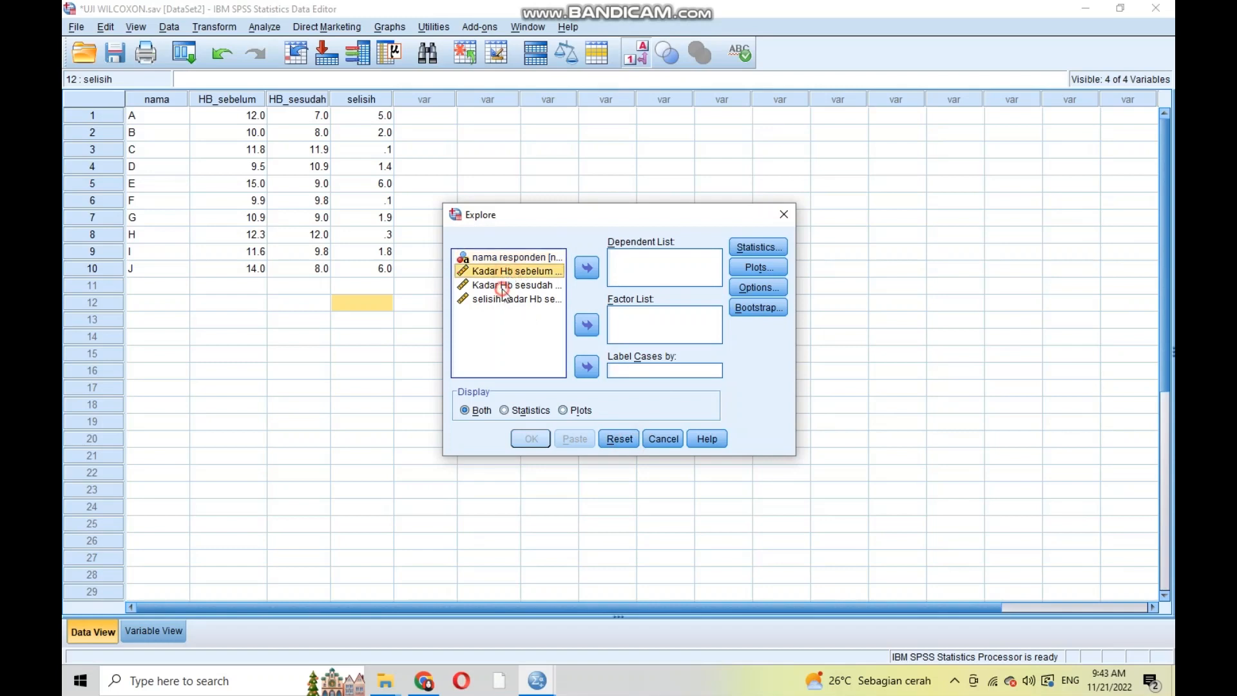
pyautogui.click(503, 285)
pyautogui.click(503, 300)
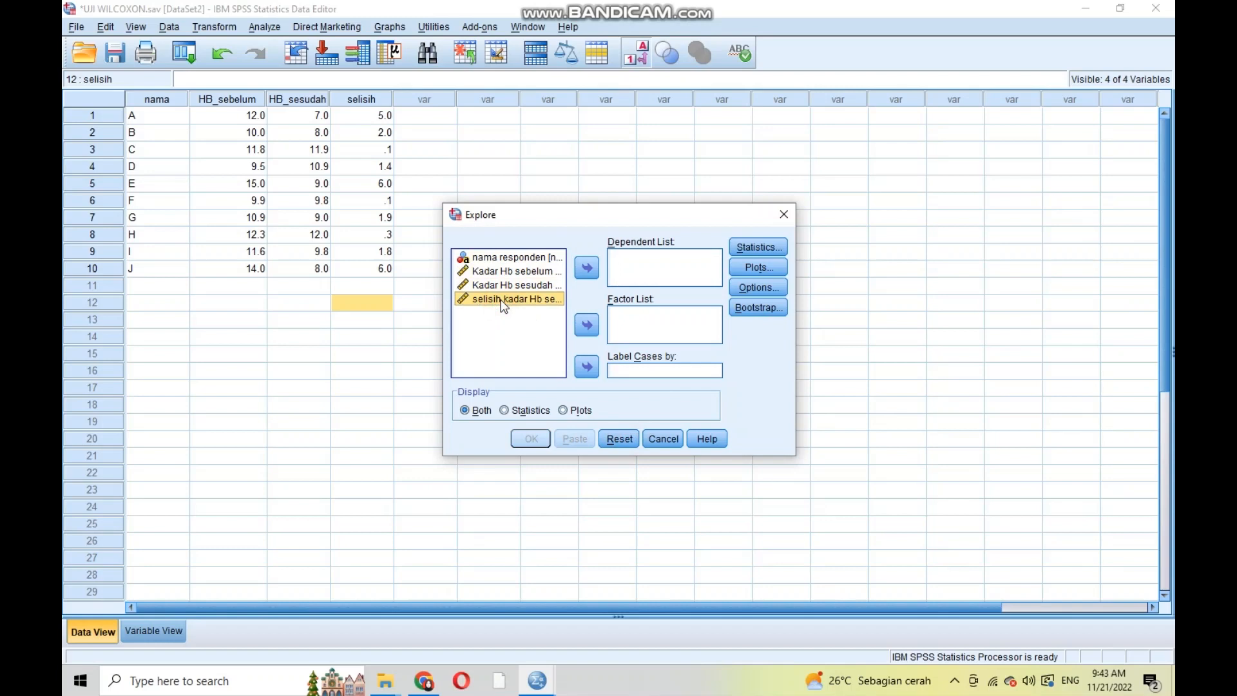
pyautogui.click(501, 271)
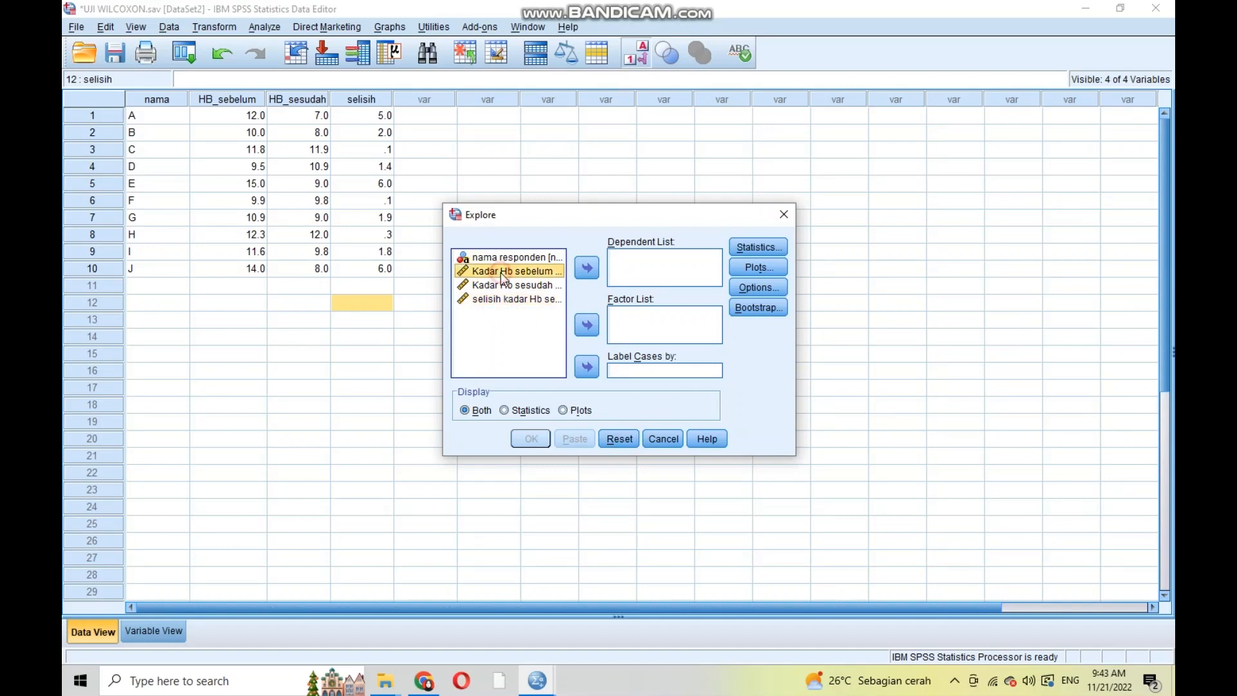
pyautogui.keyDown('shift'); pyautogui.click(502, 303); pyautogui.keyUp('shift')
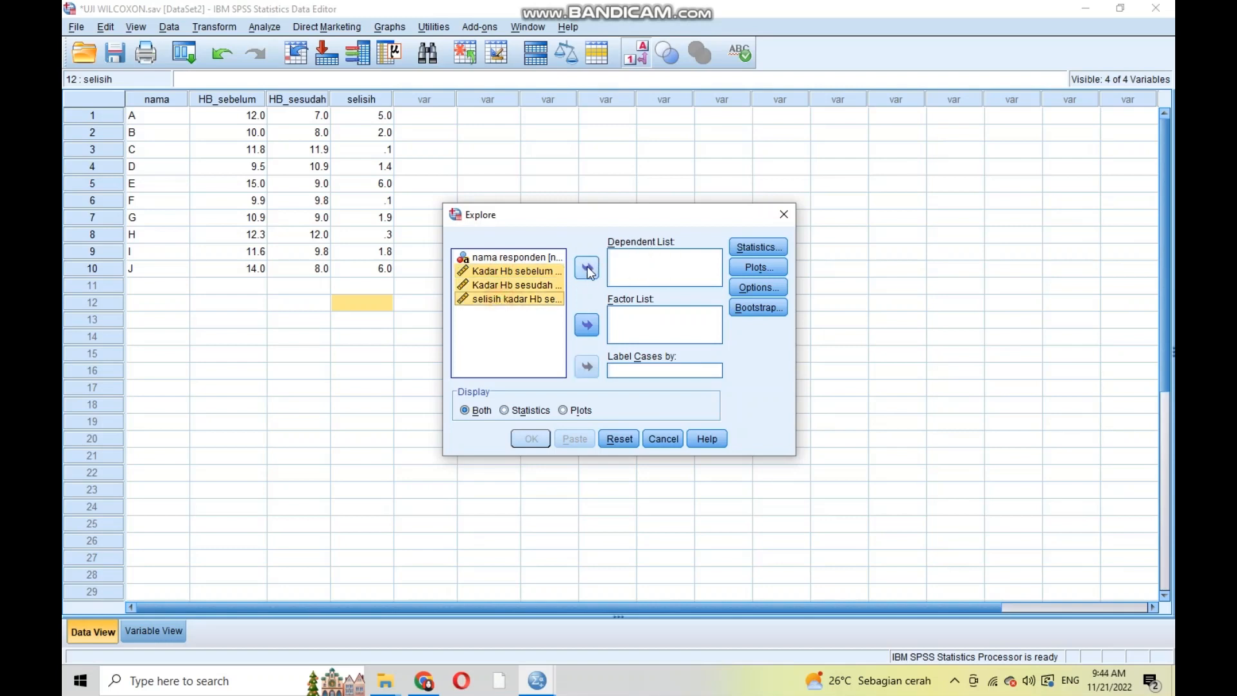
pyautogui.click(588, 270)
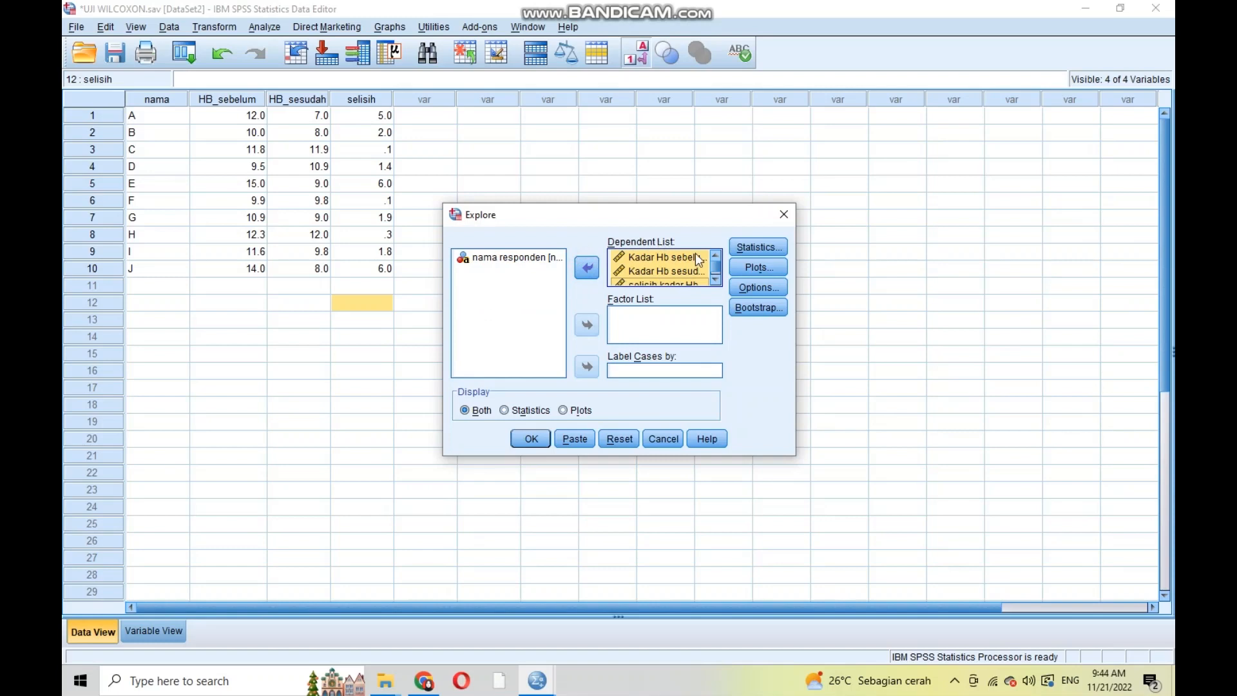
# Enable normality plots with tests for the Explore analysis and run it.
pyautogui.click(758, 267)
pyautogui.click(583, 321)
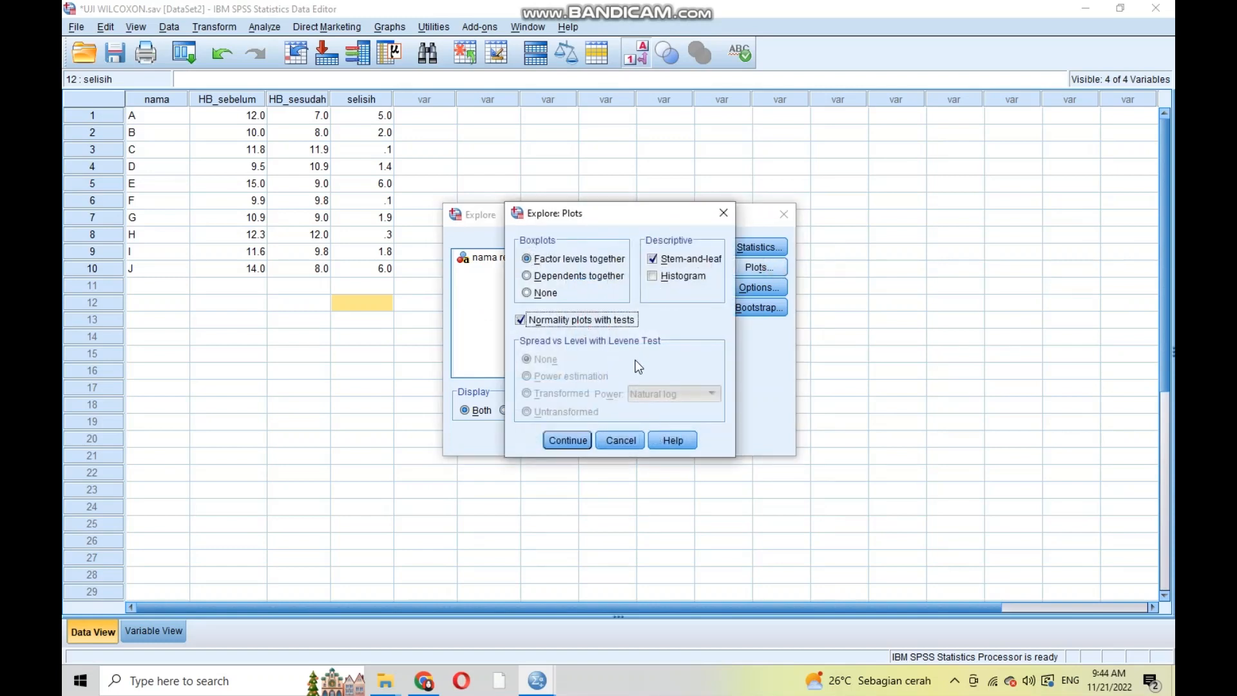
pyautogui.click(565, 440)
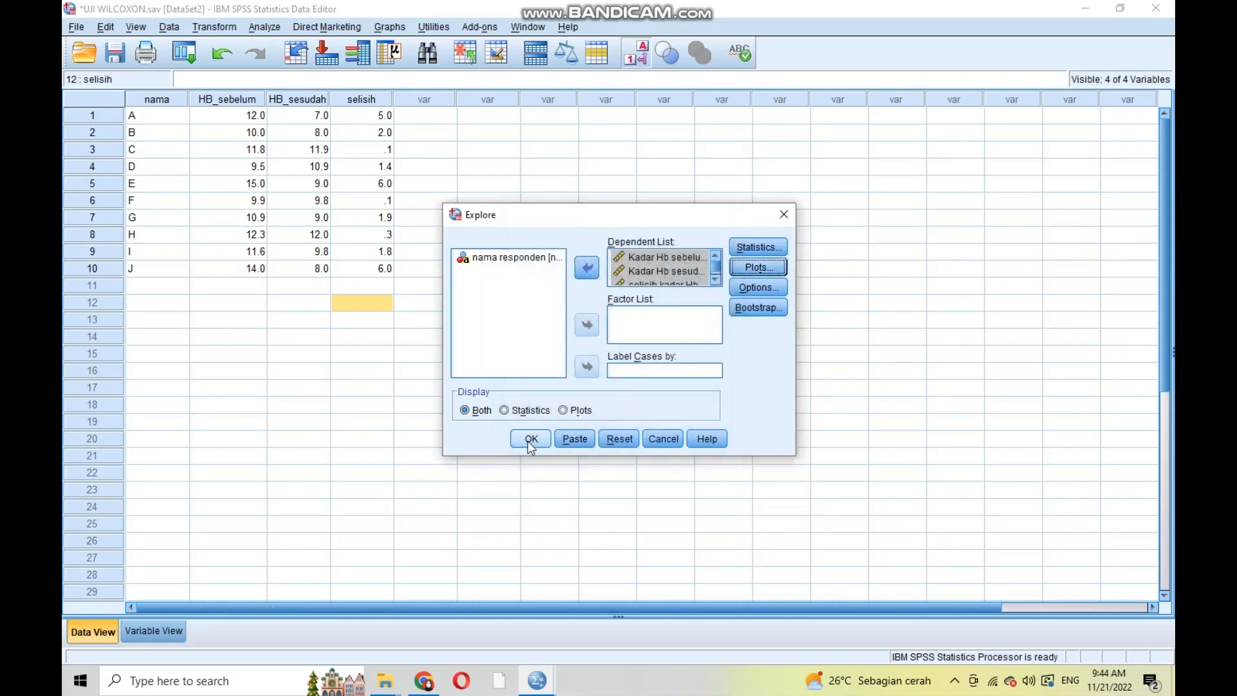
pyautogui.click(531, 441)
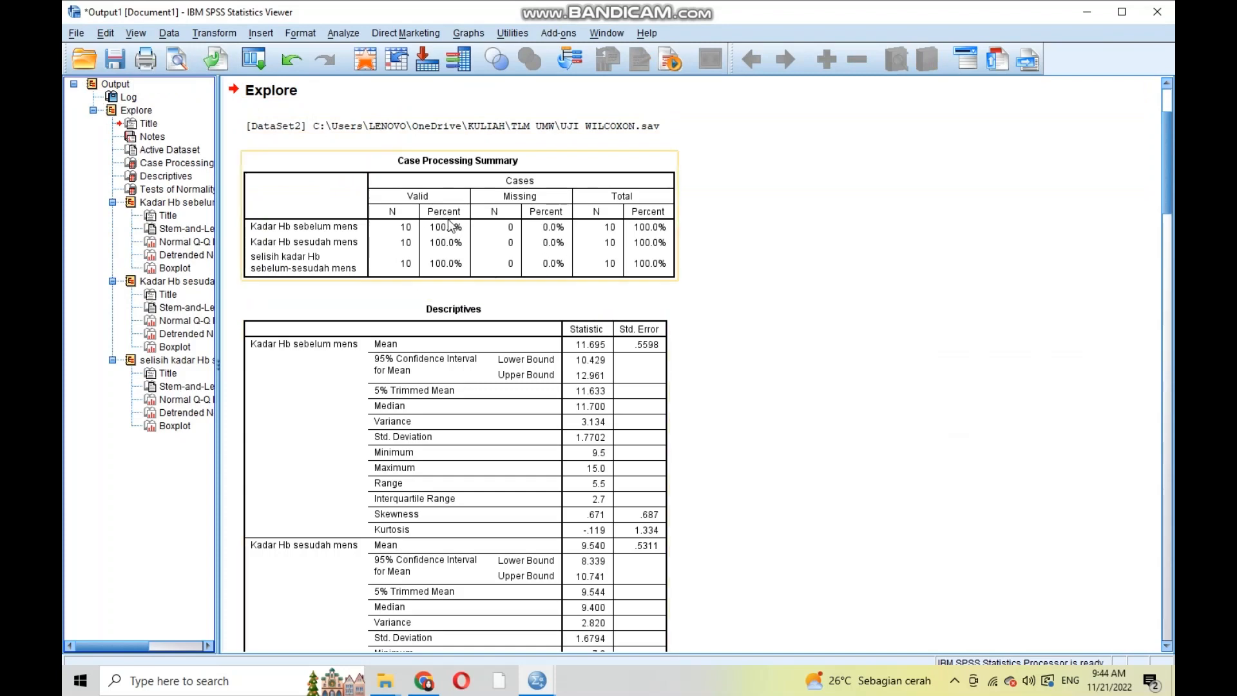
# Examine the Descriptives and Tests of Normality tables for the three Hb variables in the Explore output.
pyautogui.scroll(-5, 500, 386)
pyautogui.scroll(-3, 500, 387)
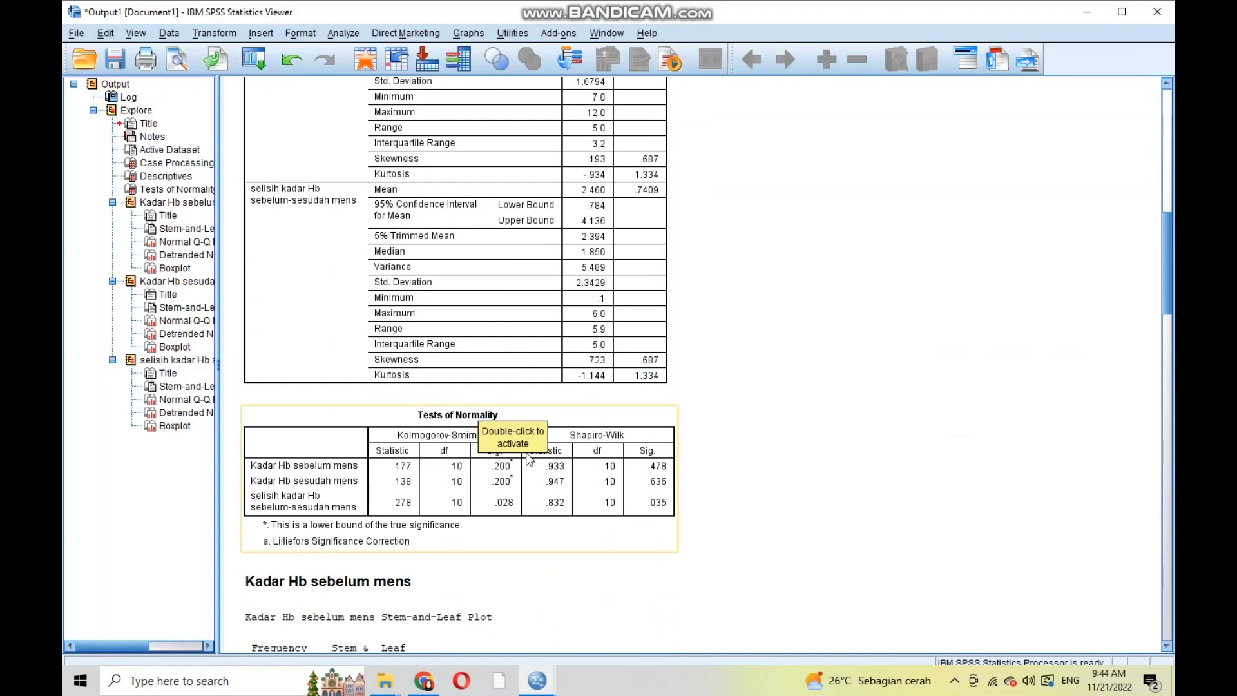
pyautogui.scroll(5, 565, 460)
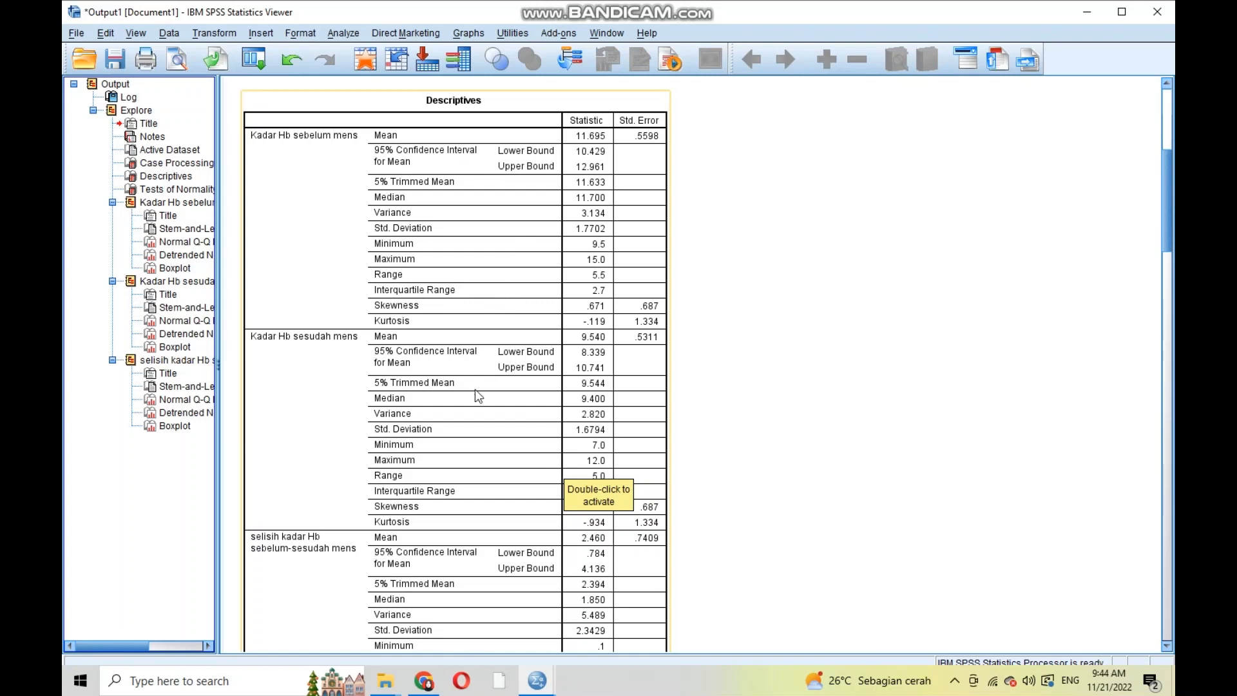
pyautogui.scroll(-5, 486, 436)
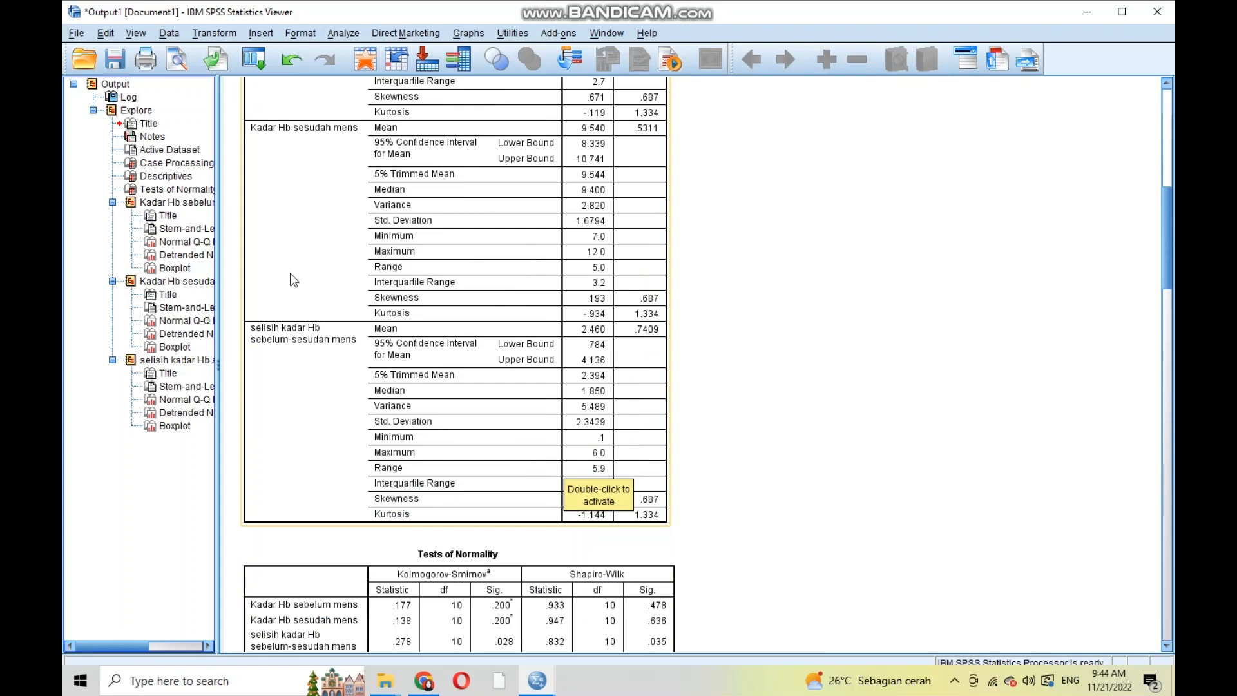
pyautogui.scroll(7, 303, 290)
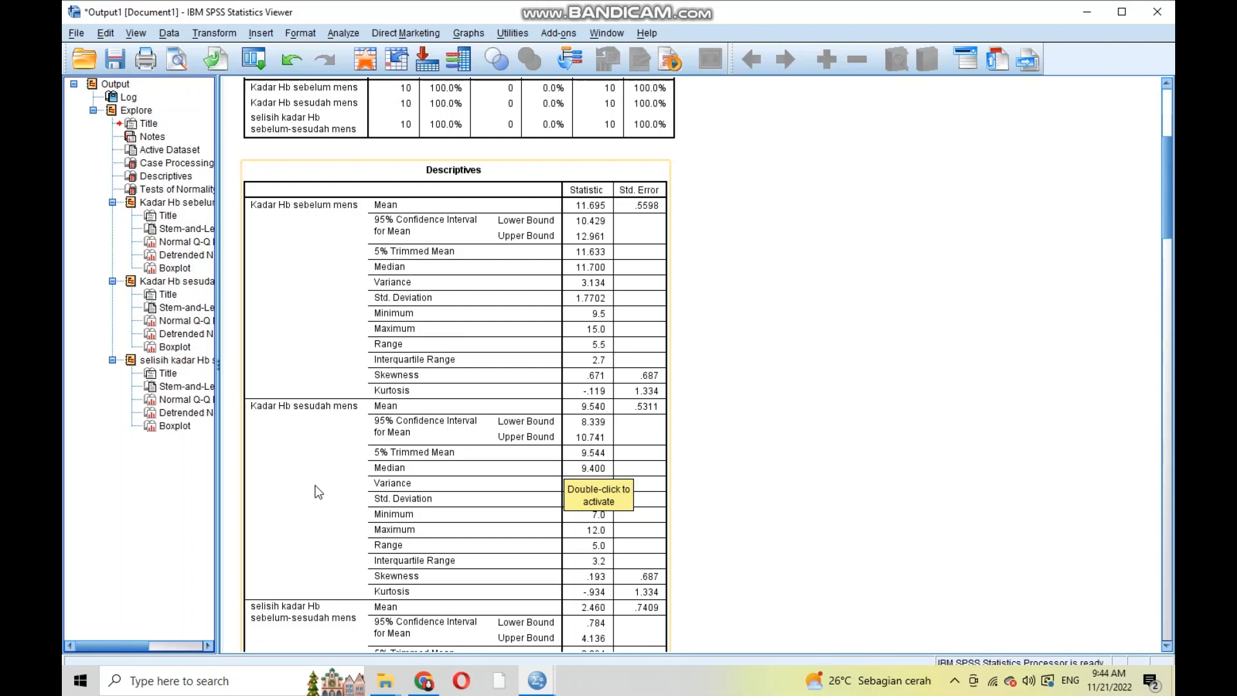
pyautogui.scroll(-5, 313, 569)
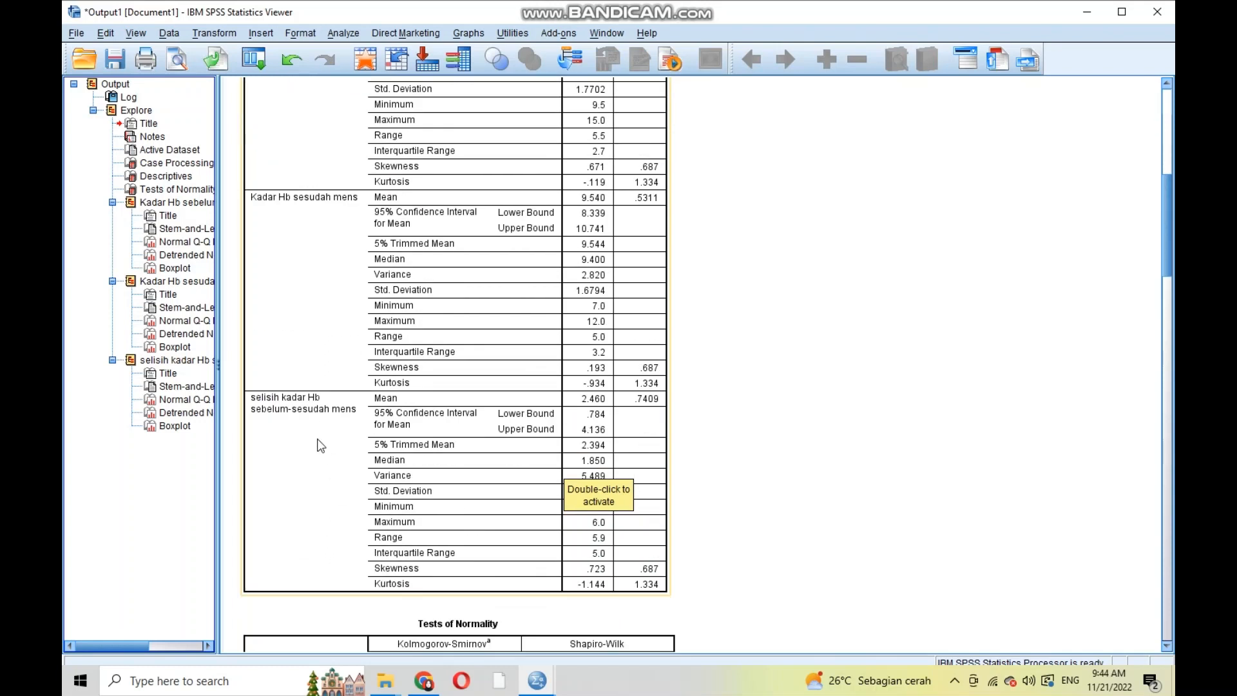
pyautogui.scroll(-5, 323, 451)
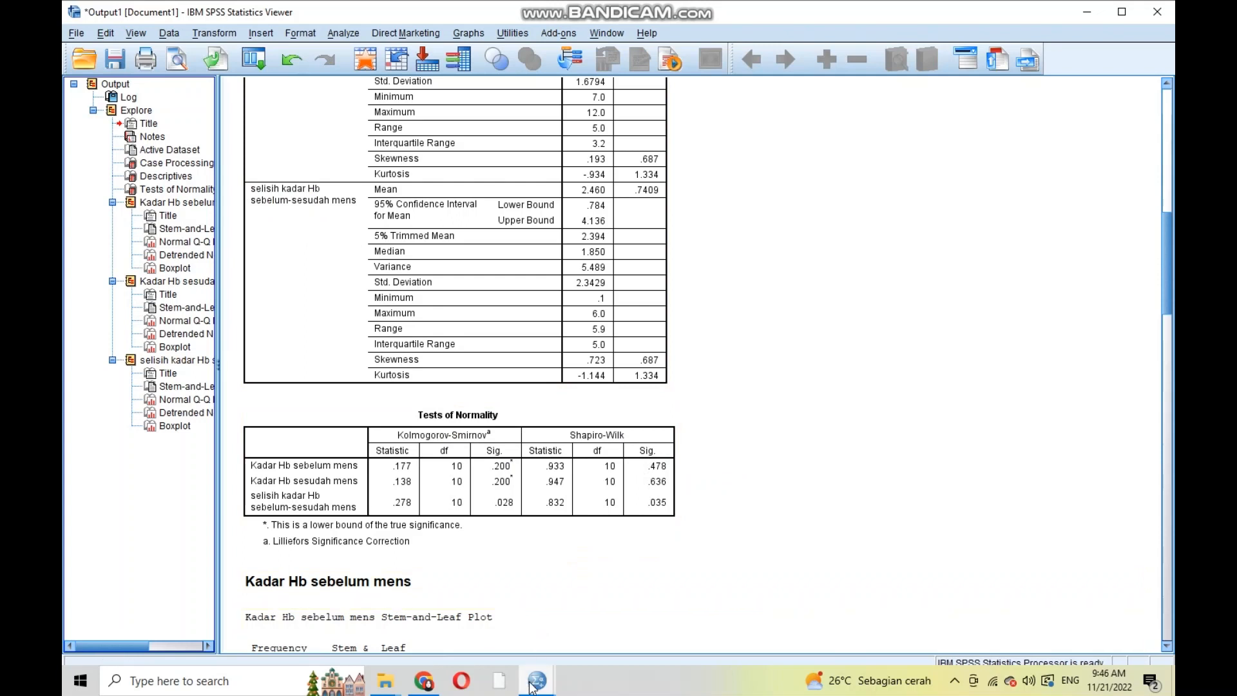
# Run a legacy two-related-samples Wilcoxon test on the UJI WILCOXON.sav data, pairing Kadar Hb sebelum with Kadar Hb sesudah.
pyautogui.moveTo(529, 682)
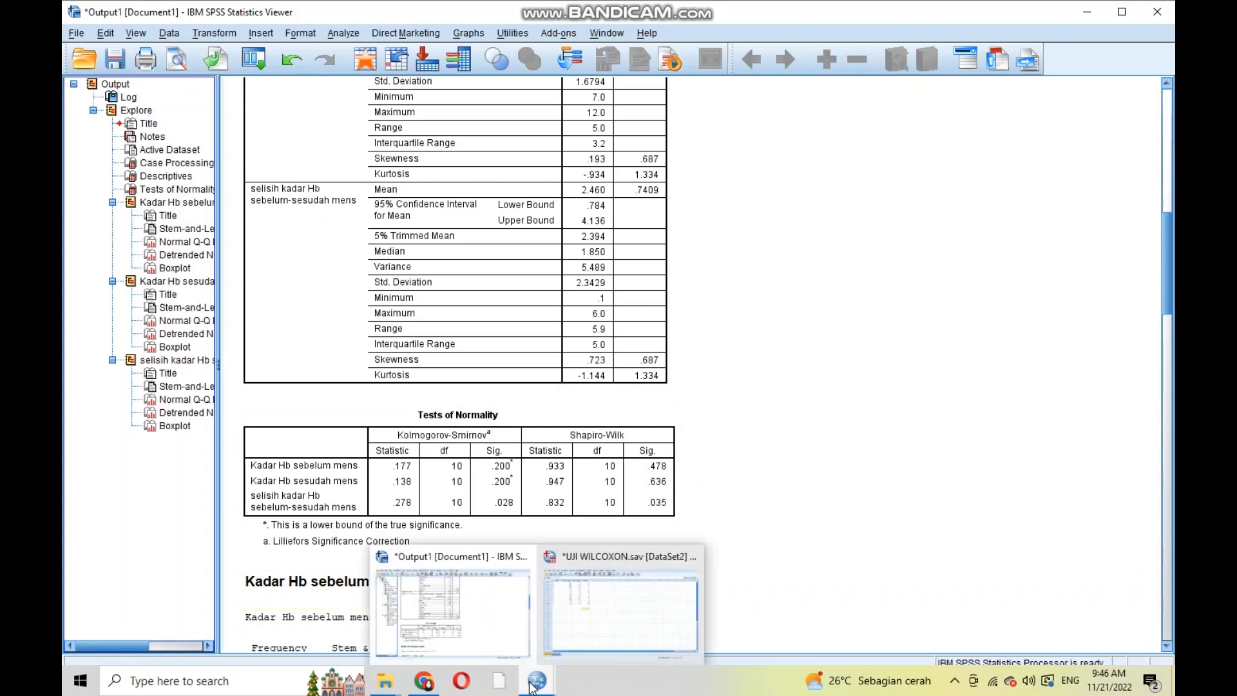
pyautogui.click(575, 628)
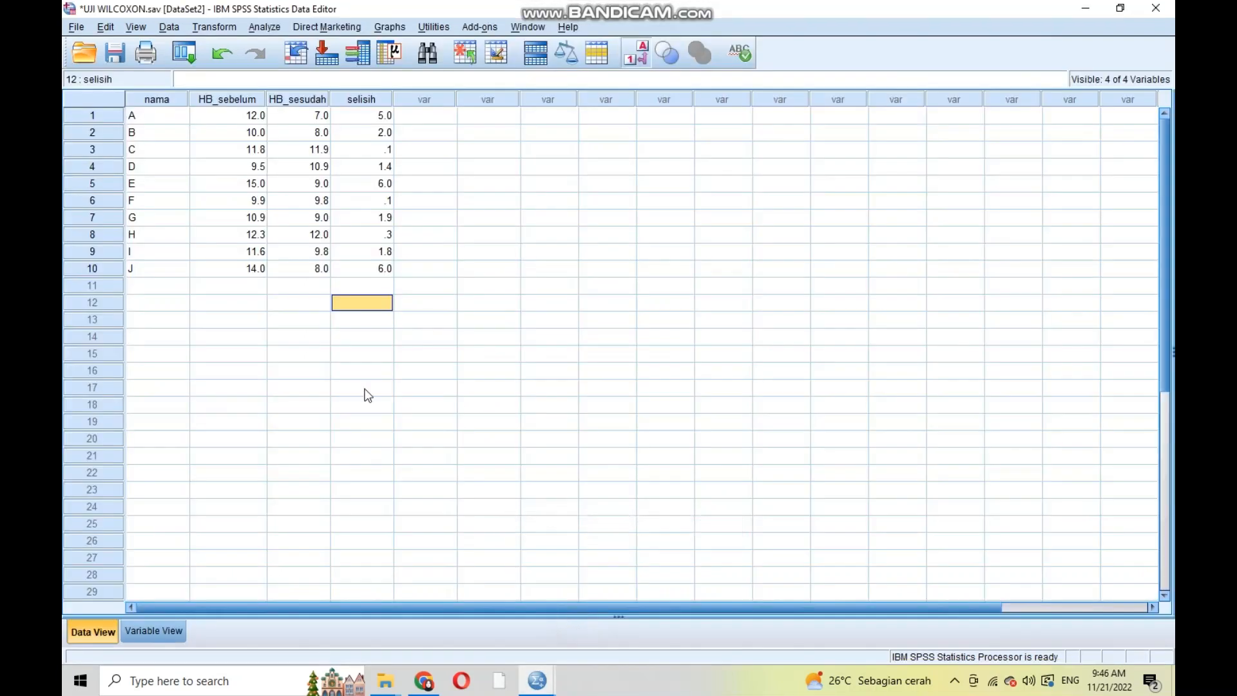
pyautogui.click(257, 27)
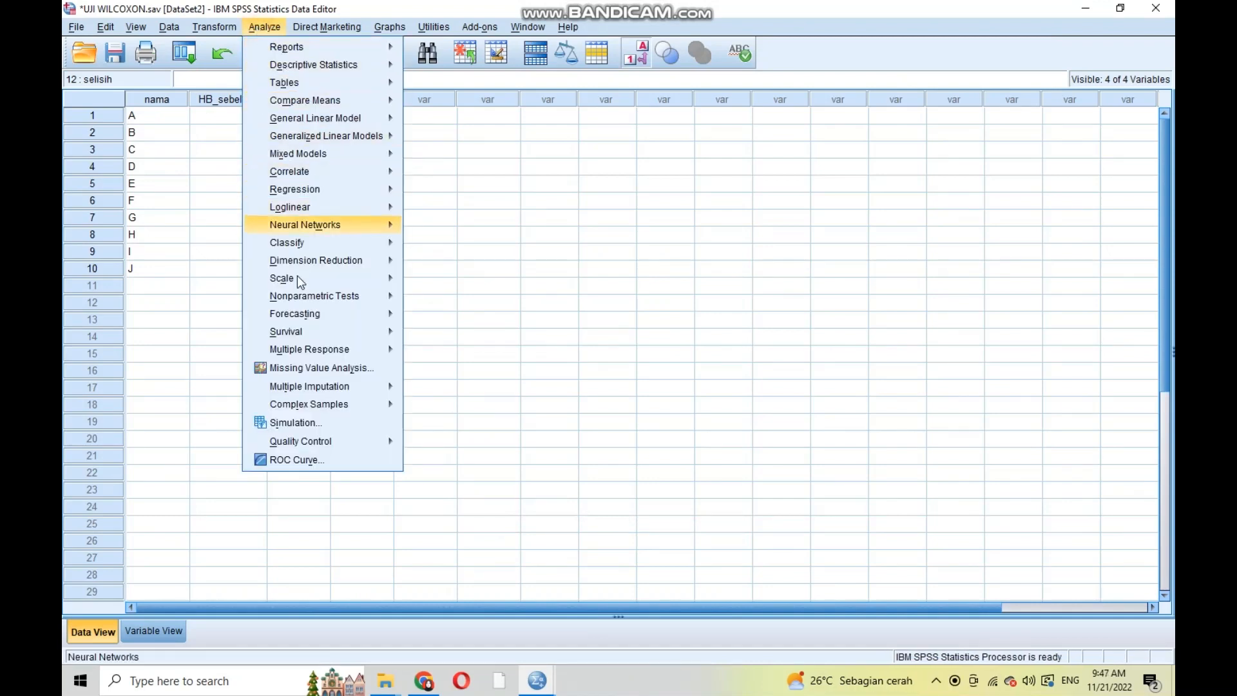
pyautogui.moveTo(276, 298)
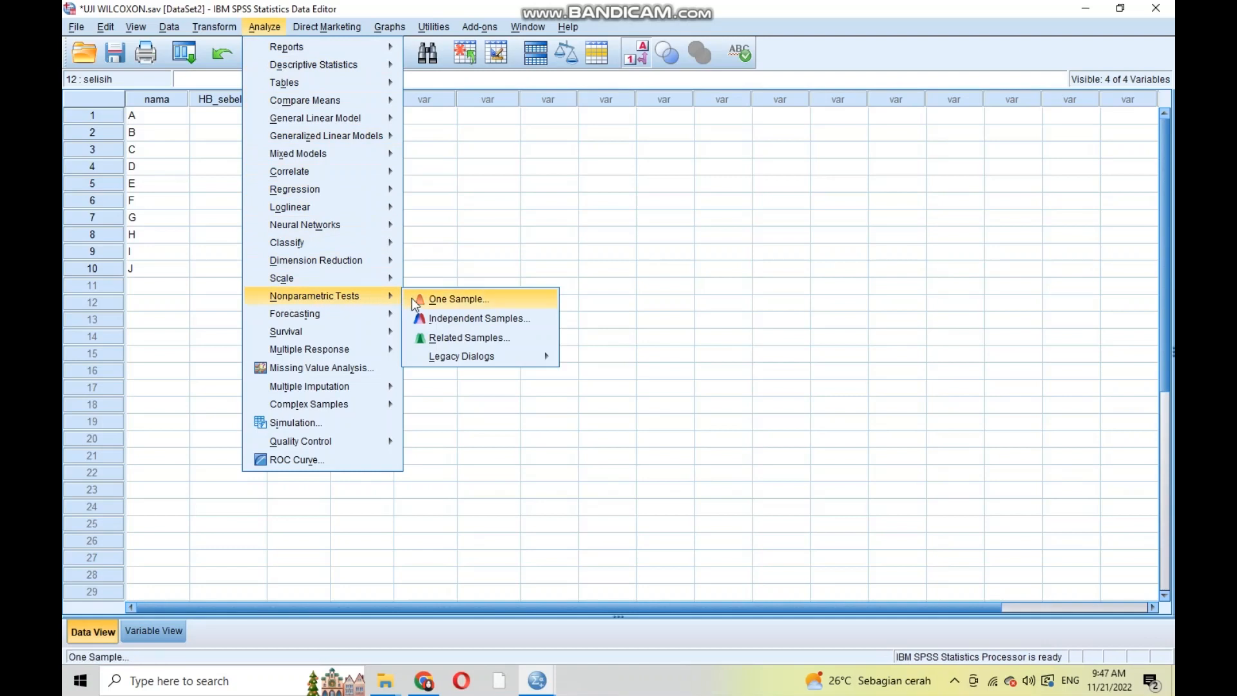
pyautogui.moveTo(474, 360)
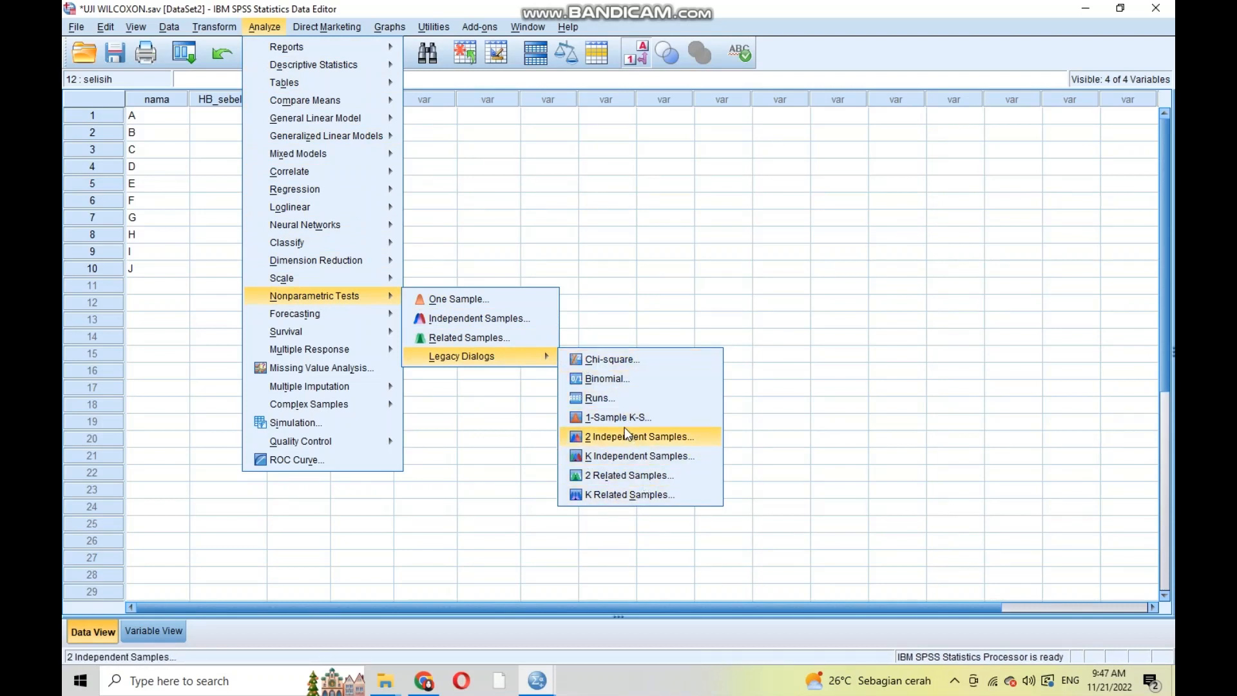
pyautogui.click(607, 474)
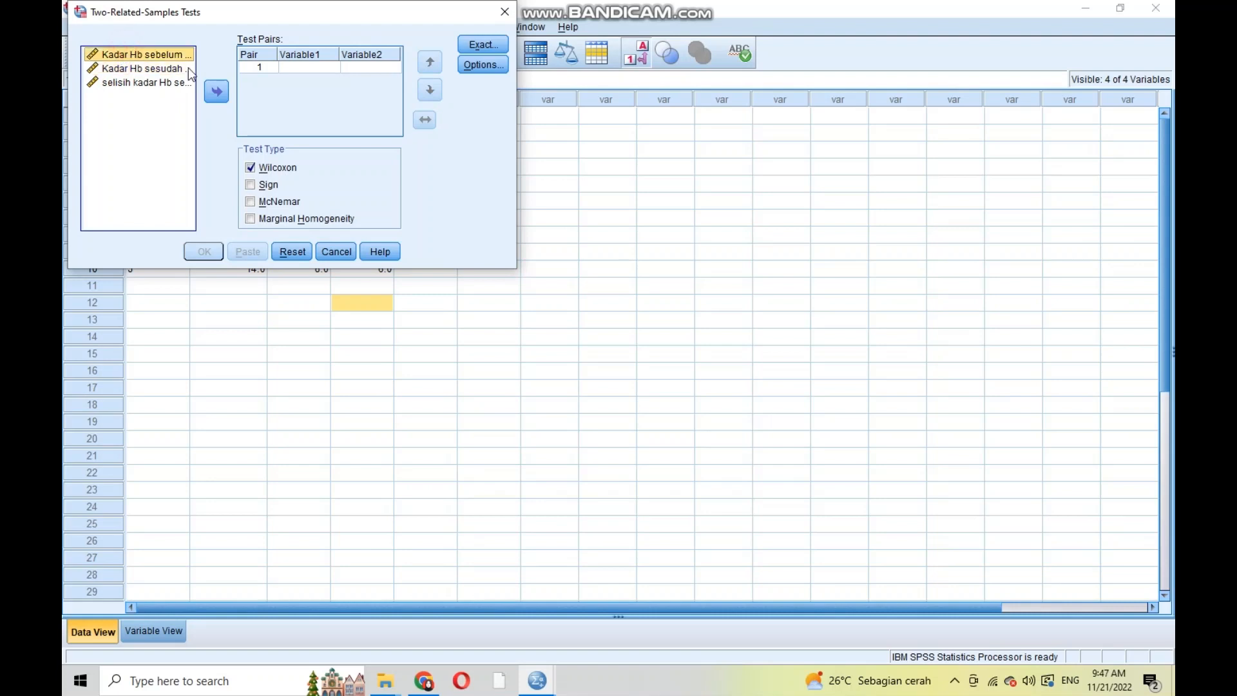
pyautogui.click(217, 92)
pyautogui.click(151, 69)
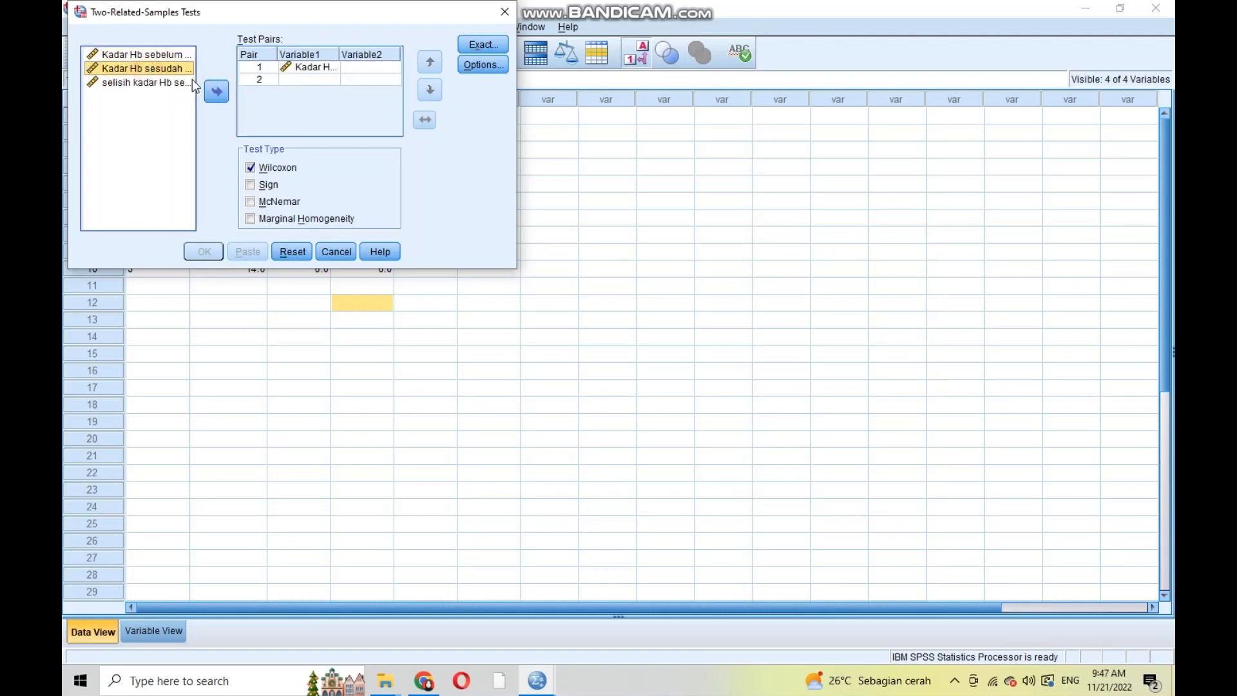
pyautogui.click(214, 103)
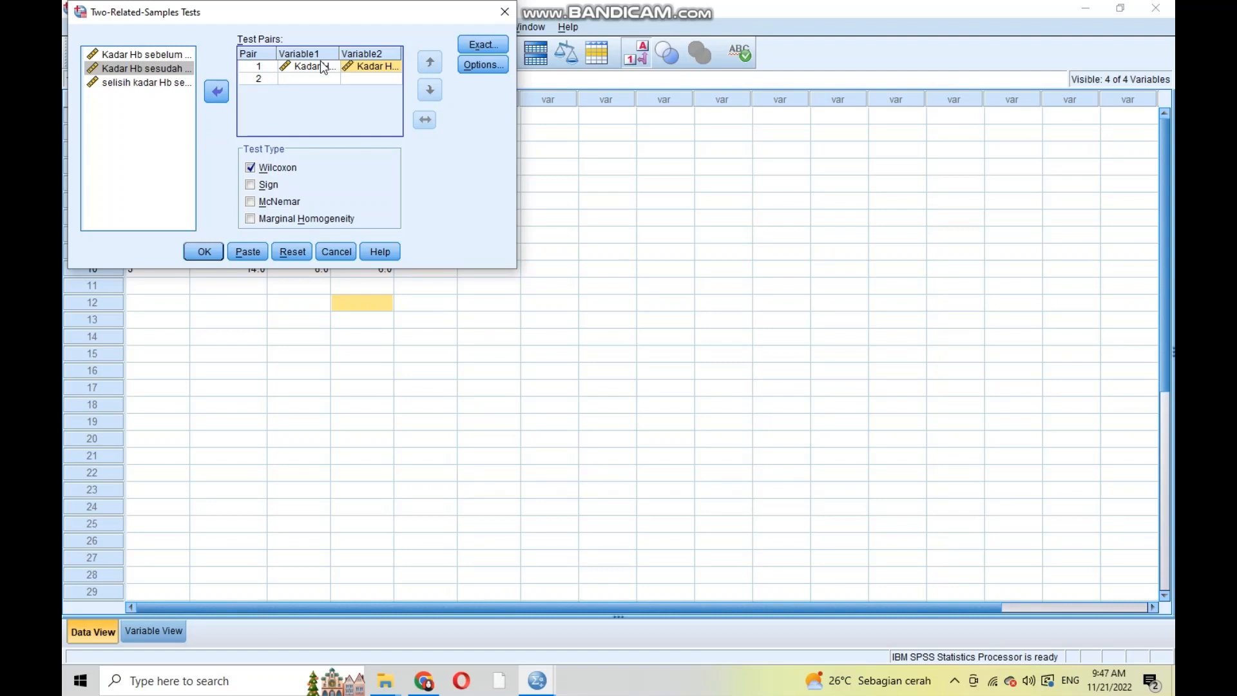
pyautogui.click(204, 256)
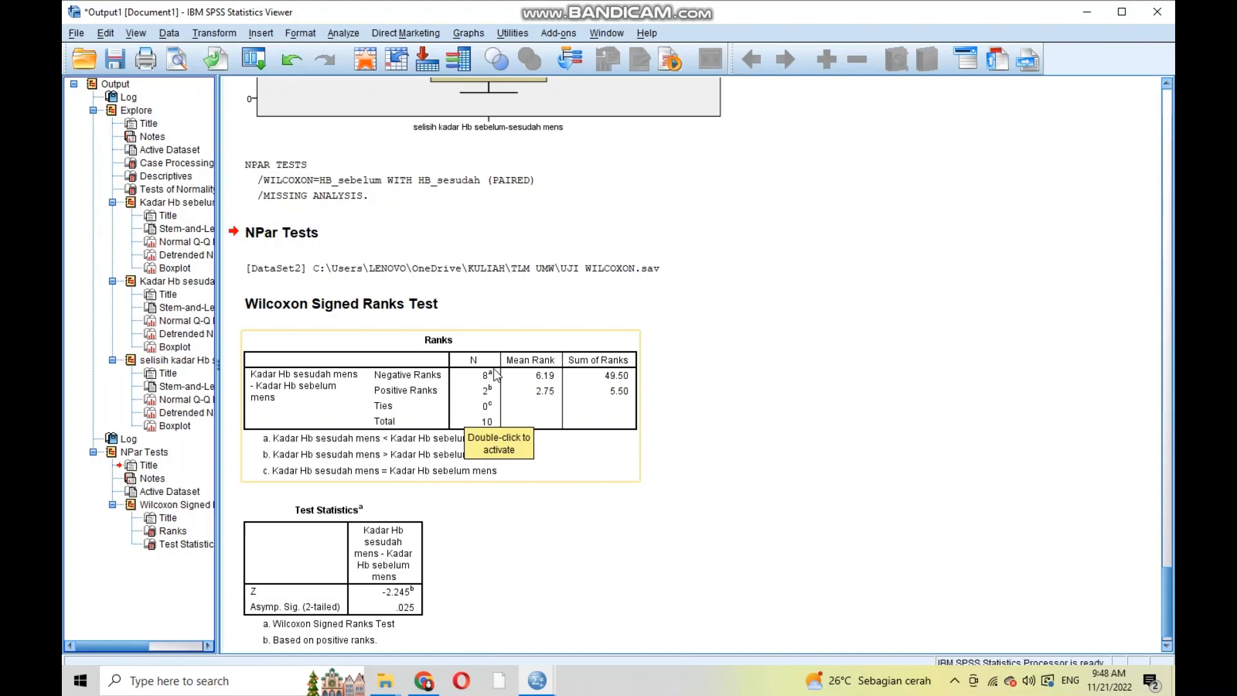
# Examine the Ranks and Test Statistics tables of the Wilcoxon Signed Ranks Test output.
pyautogui.click(620, 478)
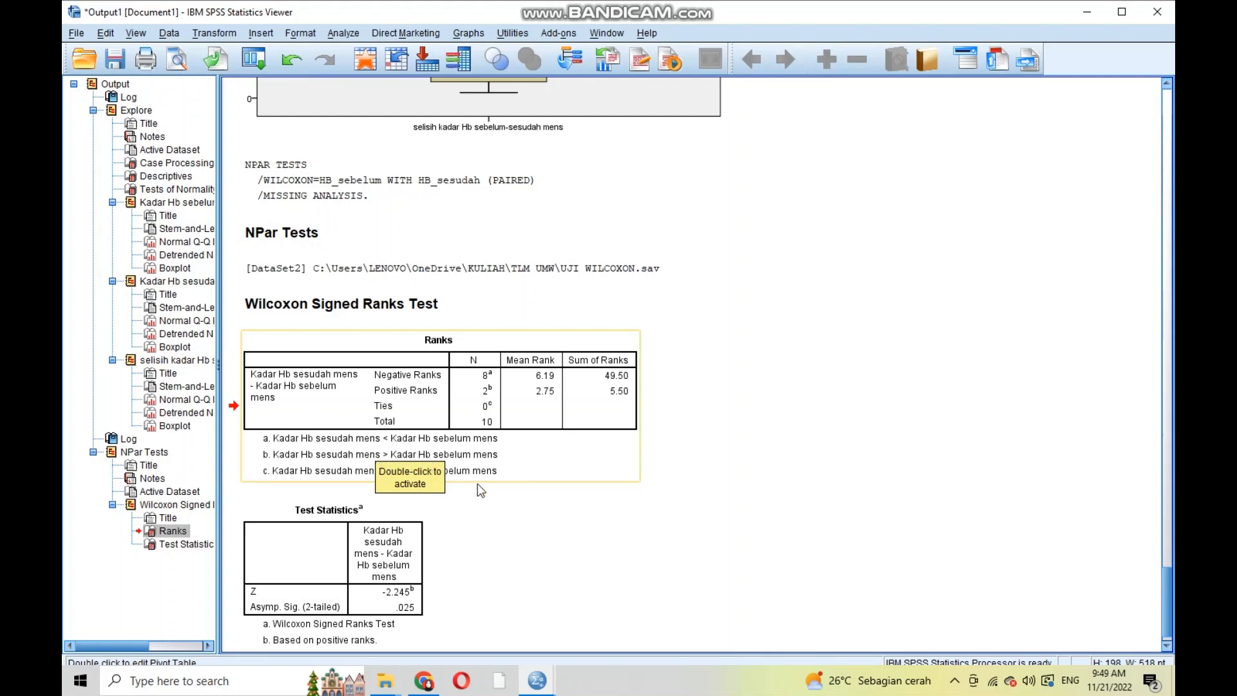
pyautogui.click(483, 508)
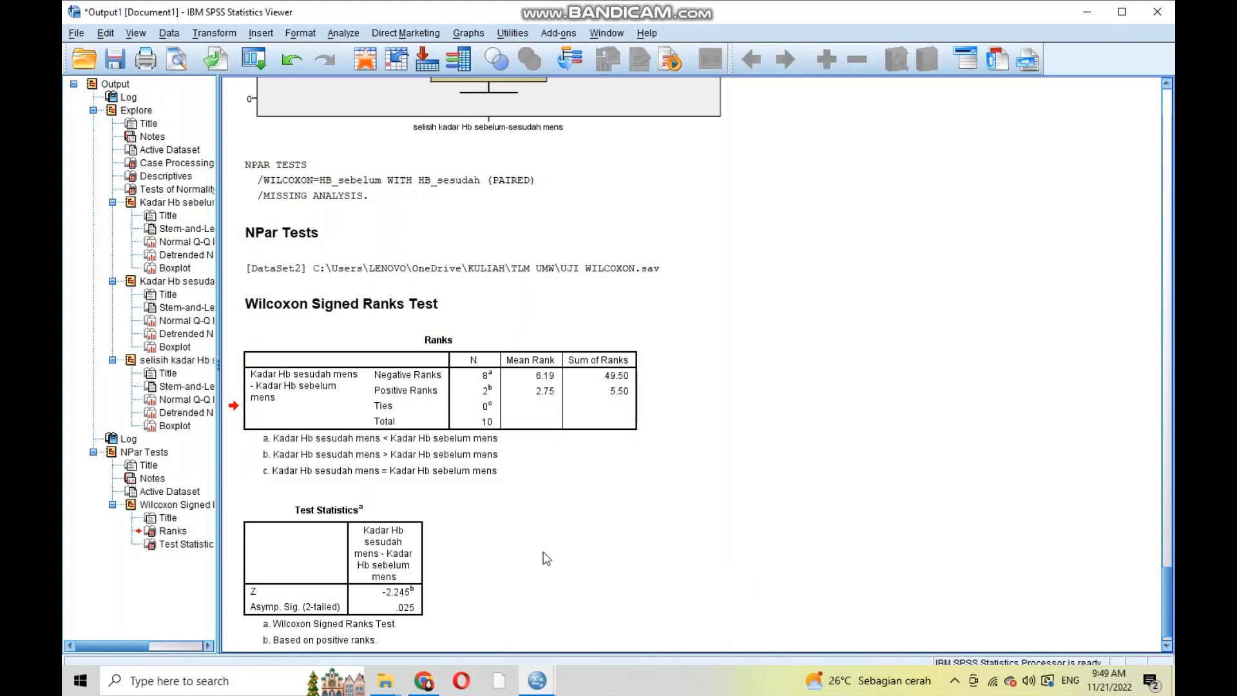
pyautogui.scroll(-1, 500, 524)
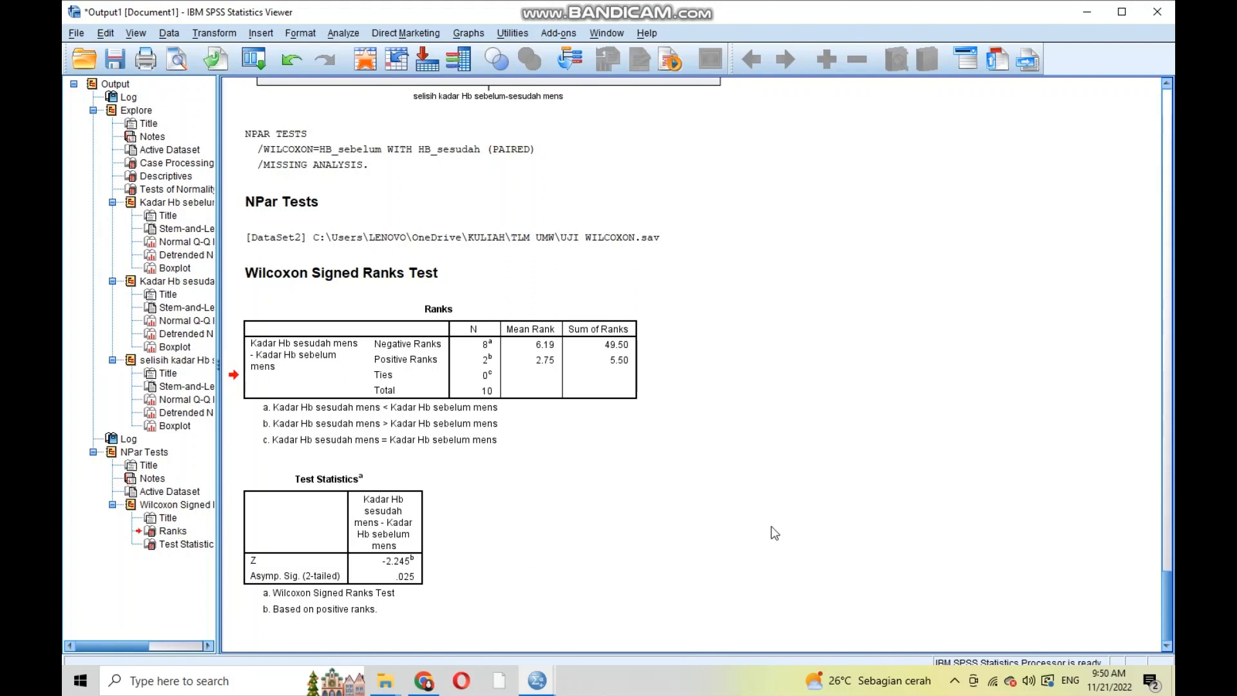
pyautogui.click(420, 592)
pyautogui.click(606, 449)
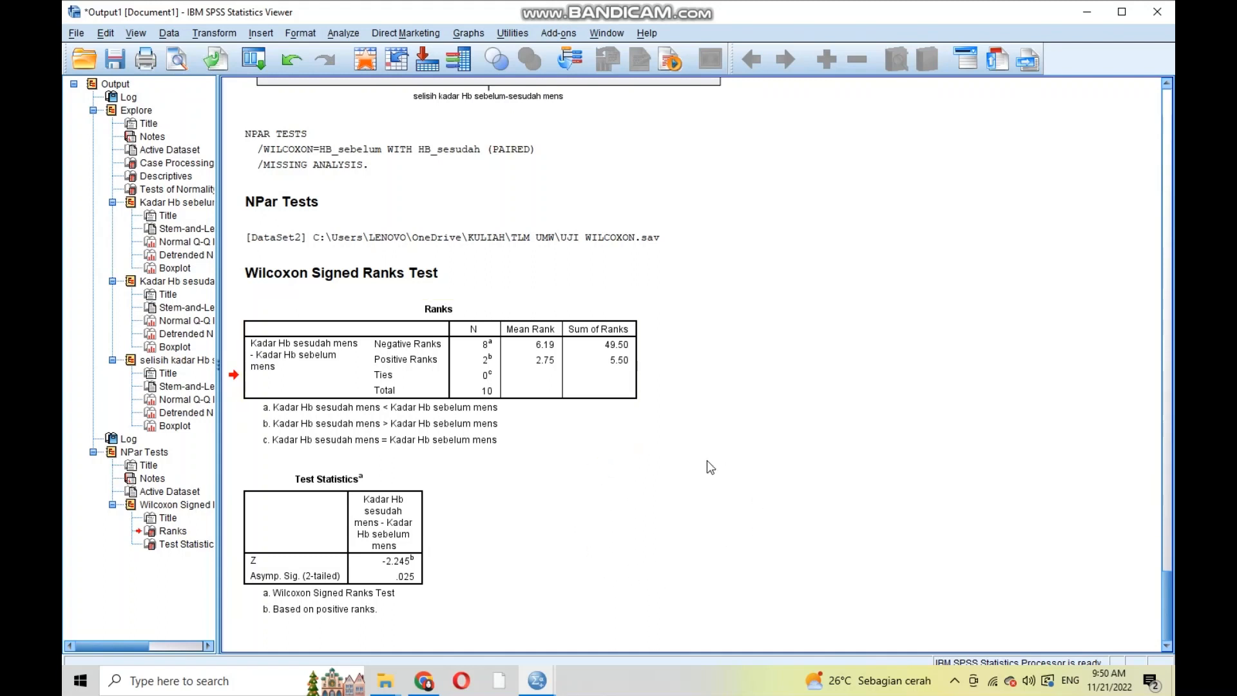